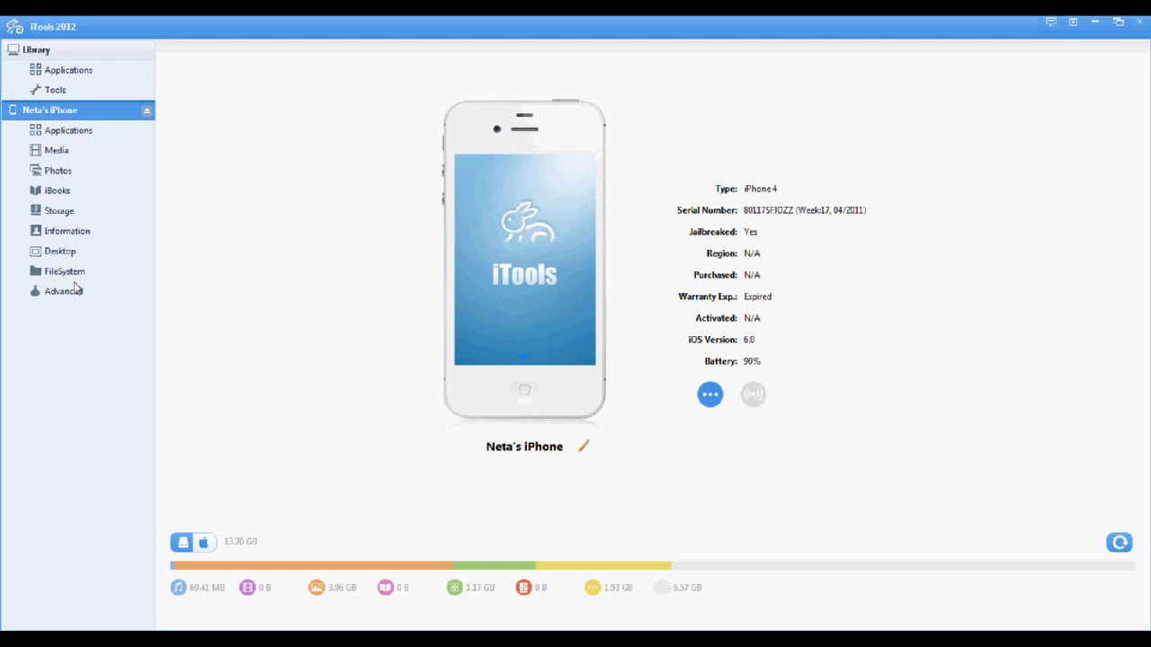
Step: Show the phone's app updates, listing TuneIn Radio's recommended upgrade from 3.0 to 3.3
click(71, 140)
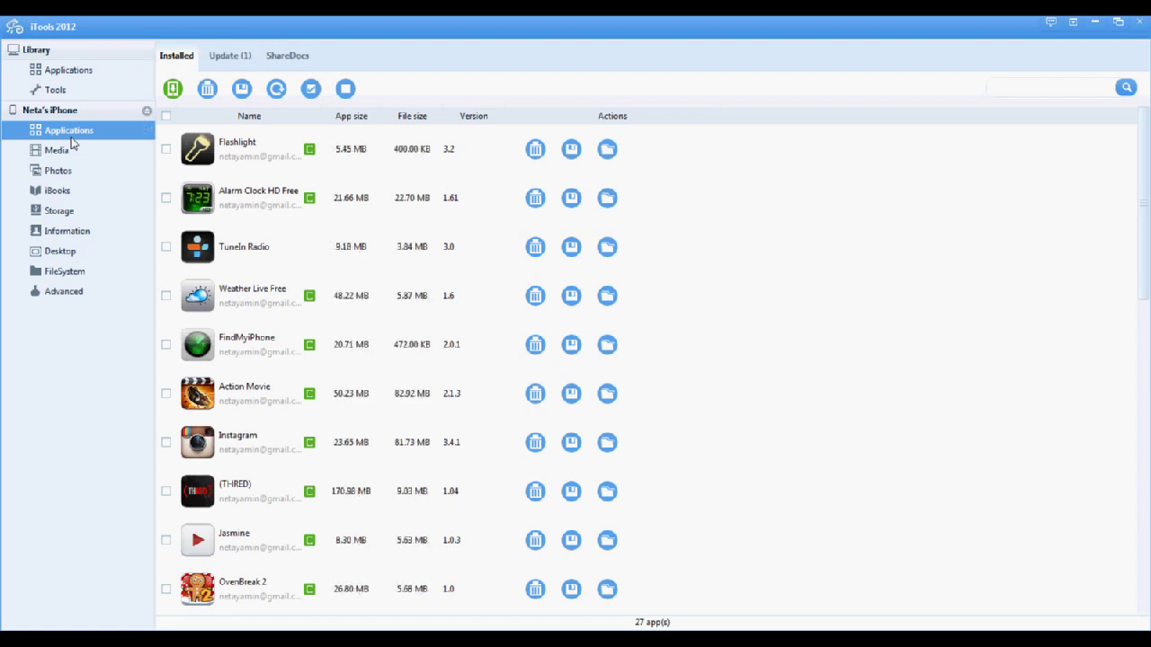
click(214, 64)
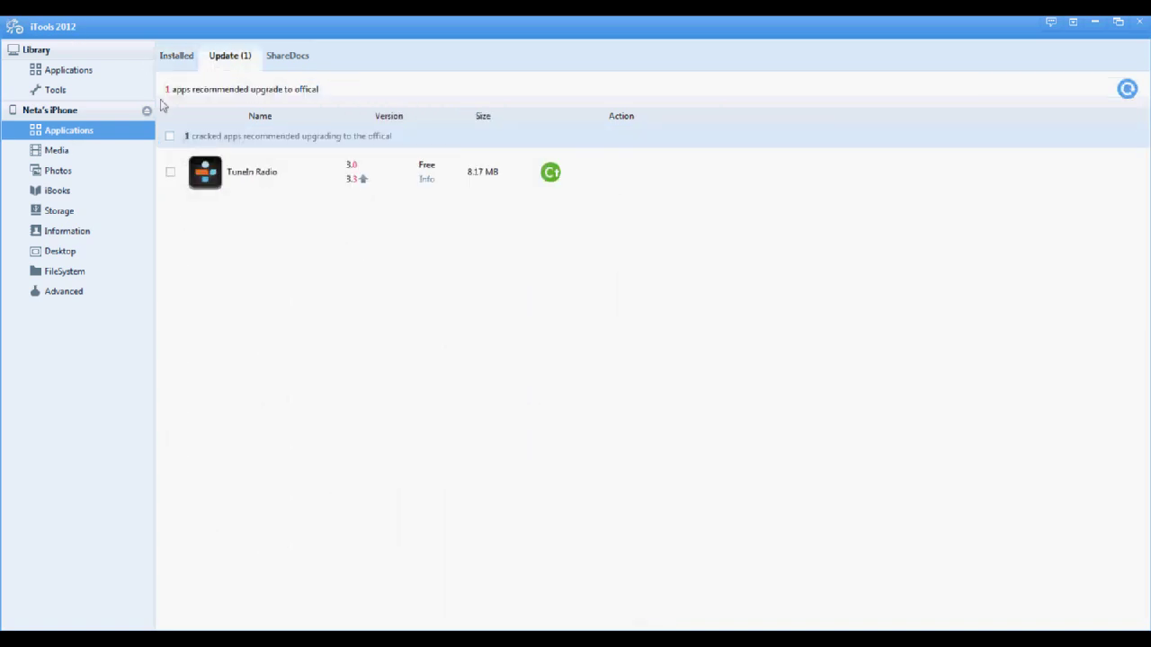
Step: Open the phone's Media library listing 11 songs, 41:45 long and 69.41 MB
click(89, 153)
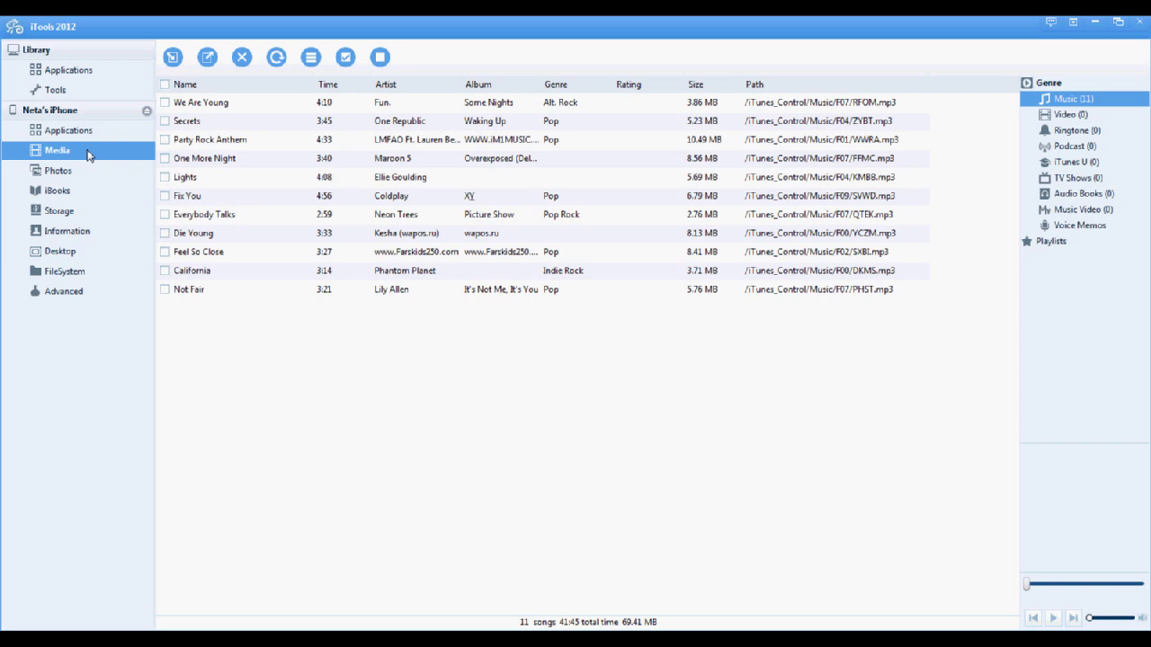
Step: Browse the phone's two photo albums, then open iBooks, which reports no iBooks app installed
click(91, 176)
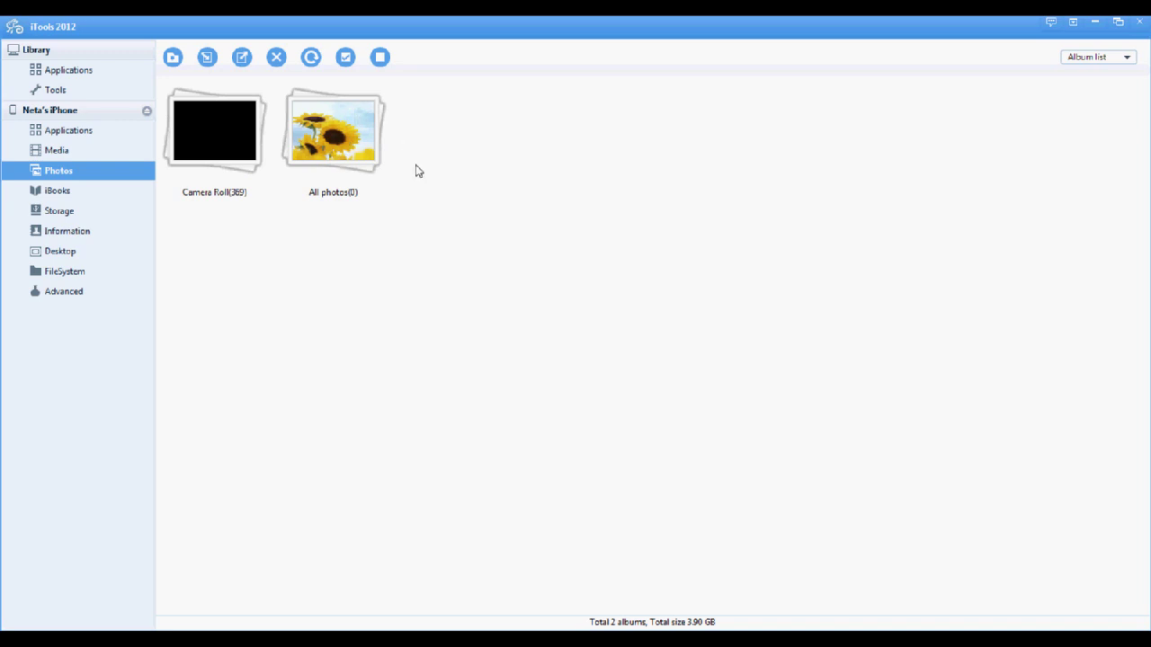
mouse_move(339, 129)
mouse_down()
mouse_move(1070, 494)
mouse_move(326, 135)
mouse_up()
click(91, 199)
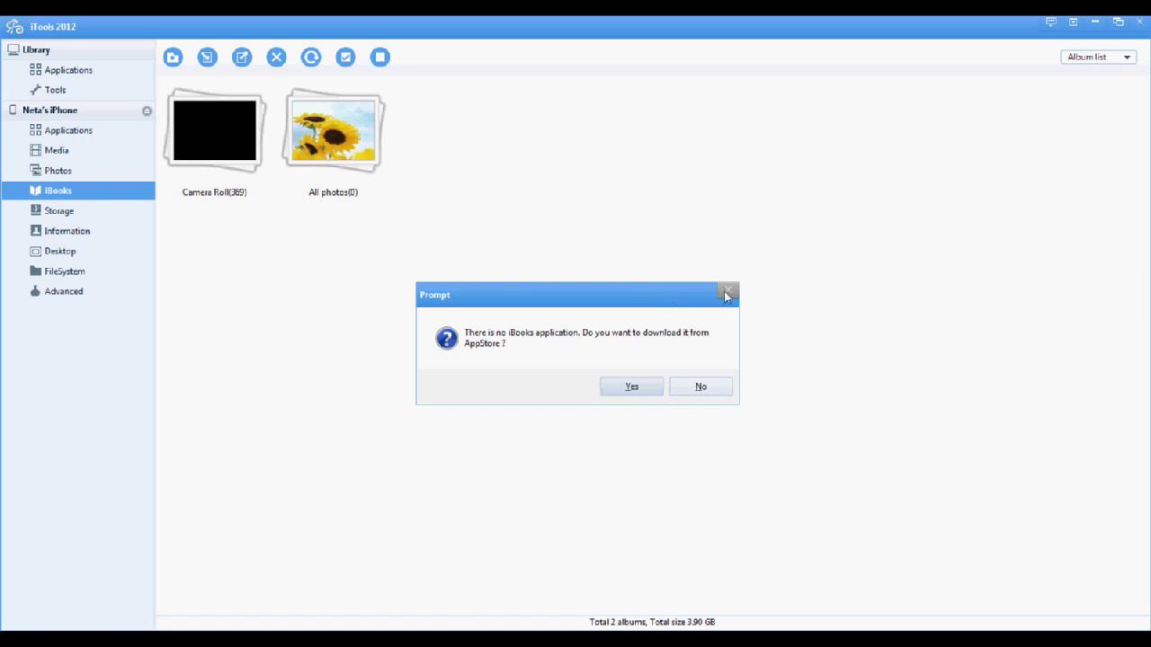
Step: Decline the iBooks download, view the empty Storage, and open Information for contacts
click(700, 387)
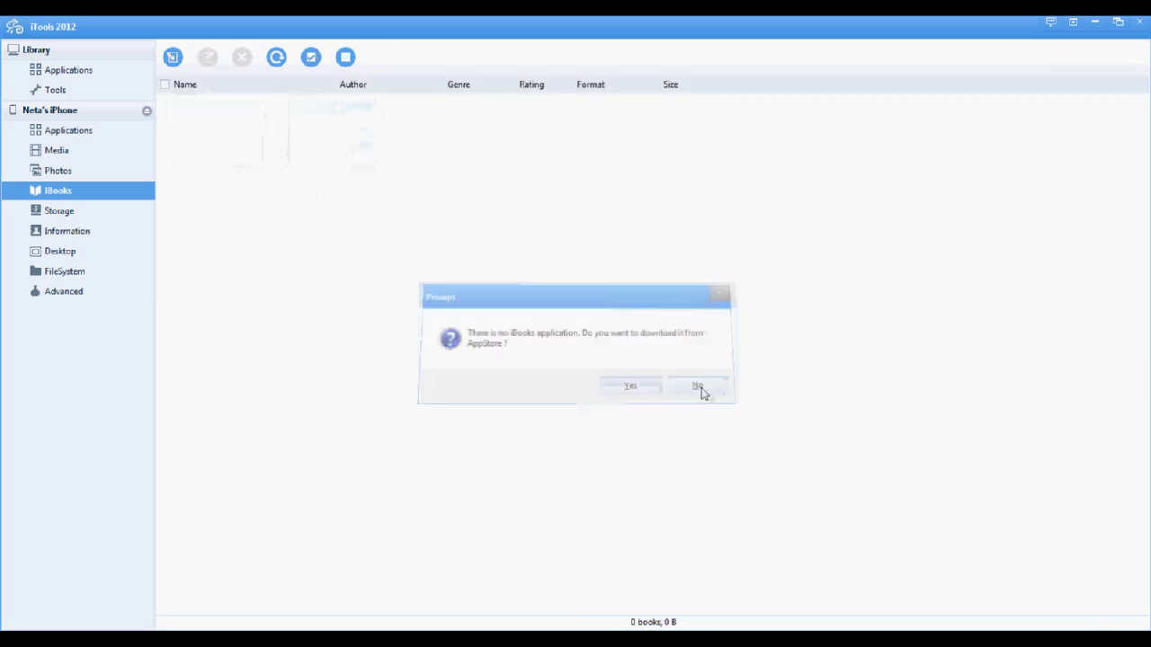
click(64, 216)
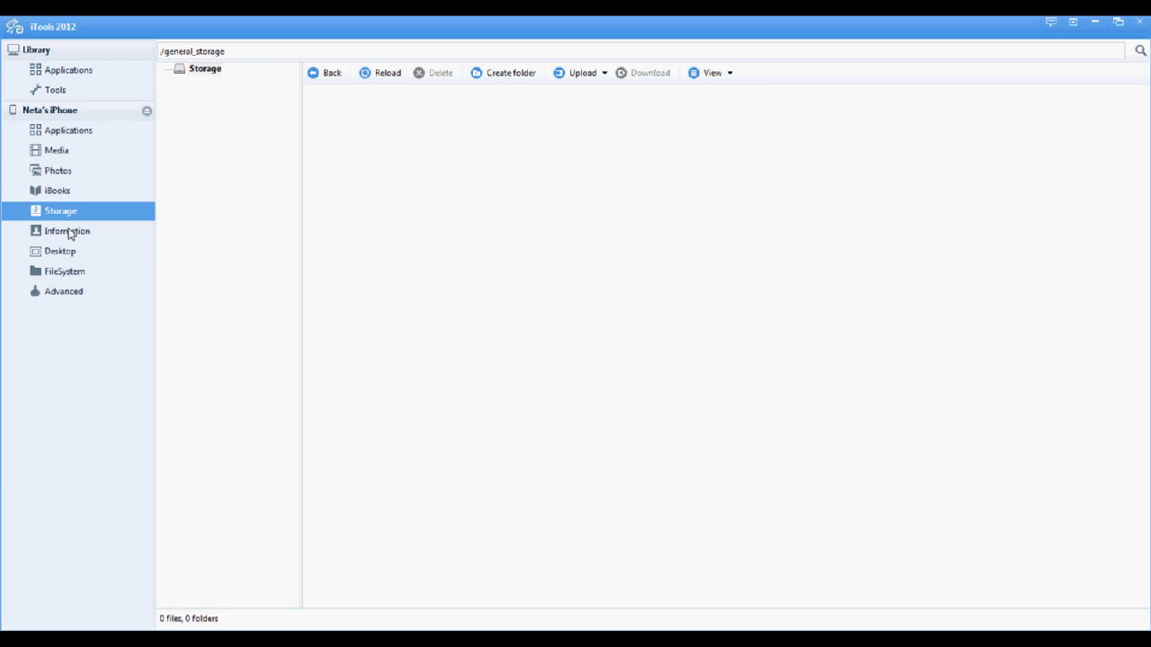
click(70, 234)
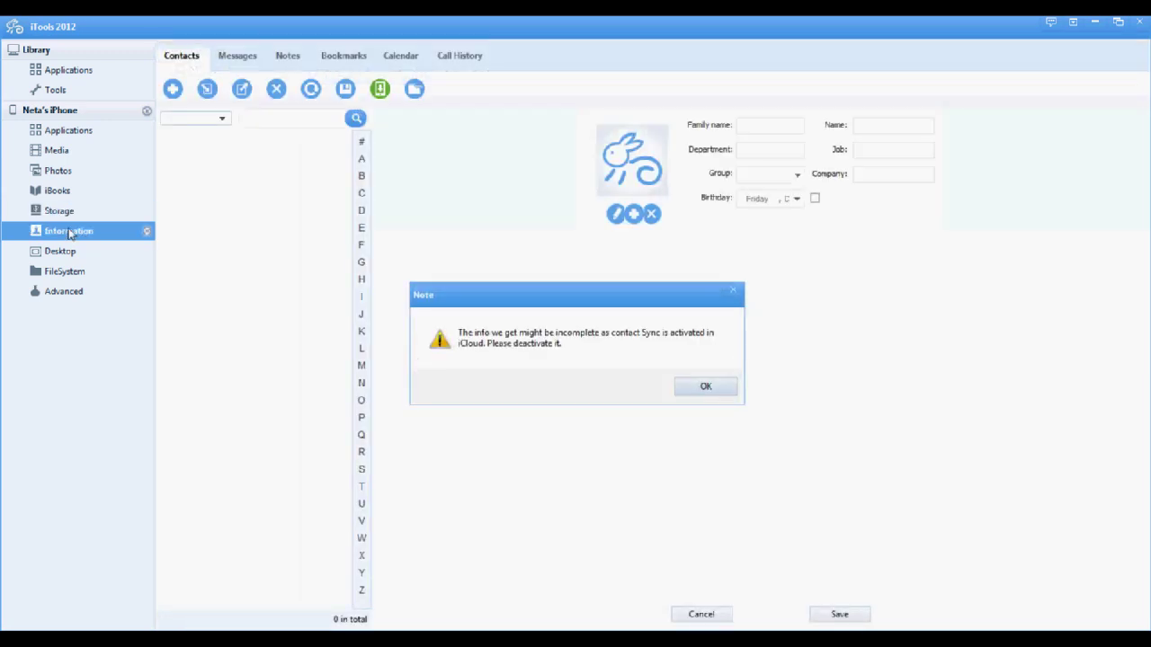
Step: Acknowledge the iCloud sync note, leaving the contacts list showing zero contacts
click(701, 387)
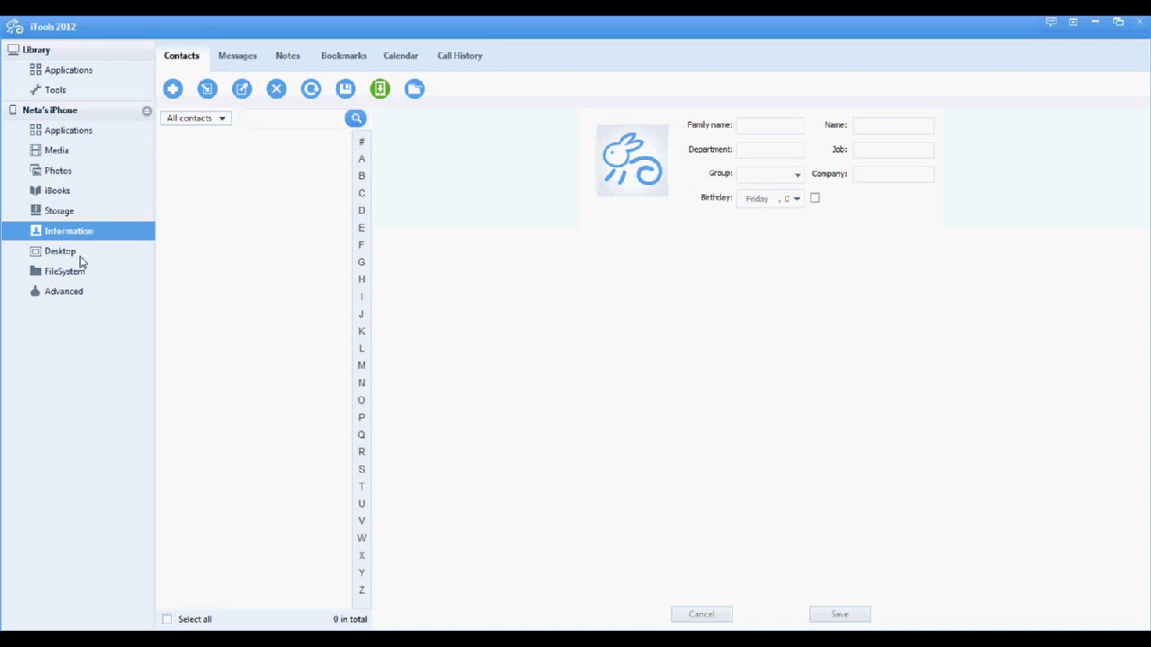
Step: Open the Desktop icon layout, drag the Weather icon and Cydia folder, reaching page 2
click(61, 253)
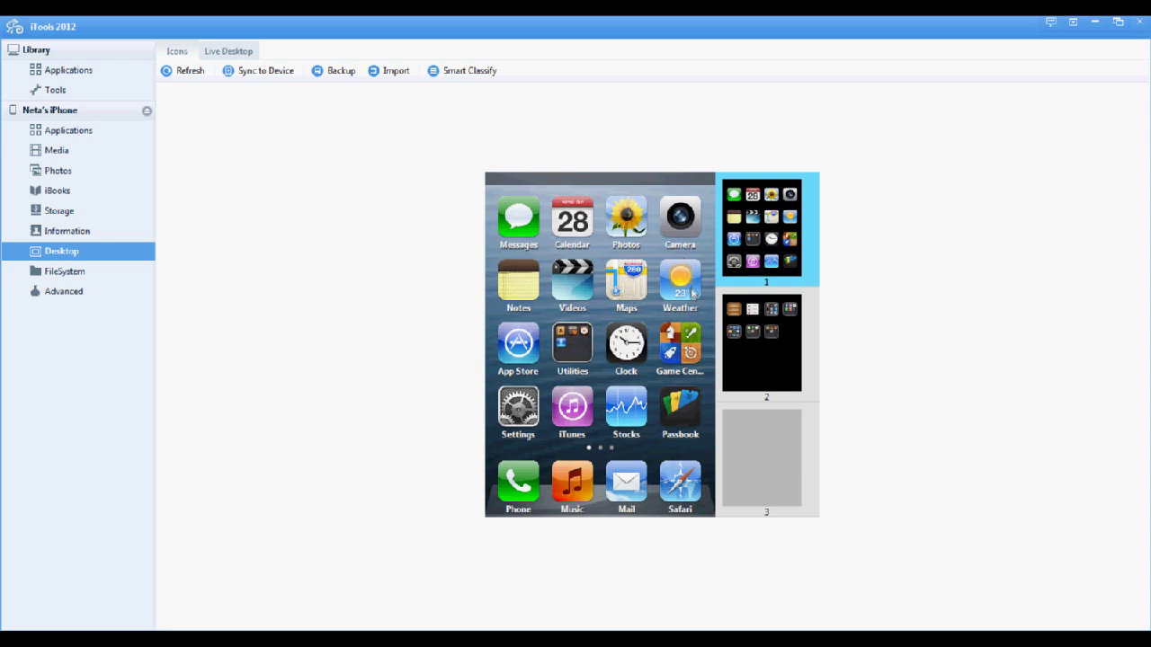
drag(692, 293, 658, 277)
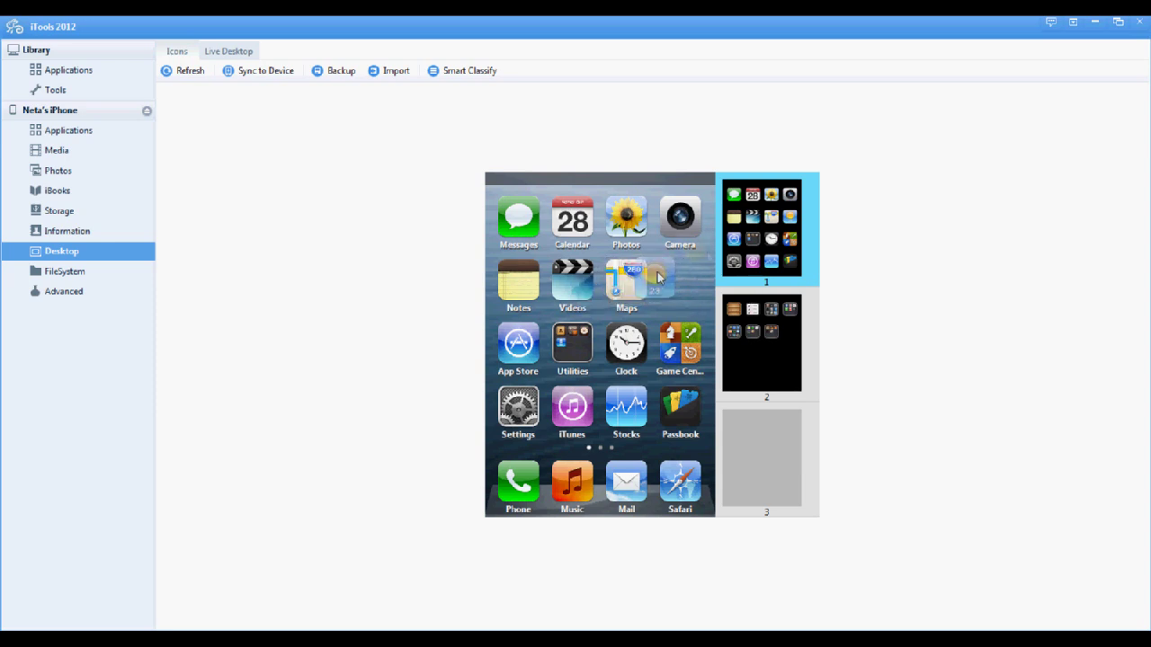
drag(658, 277, 780, 347)
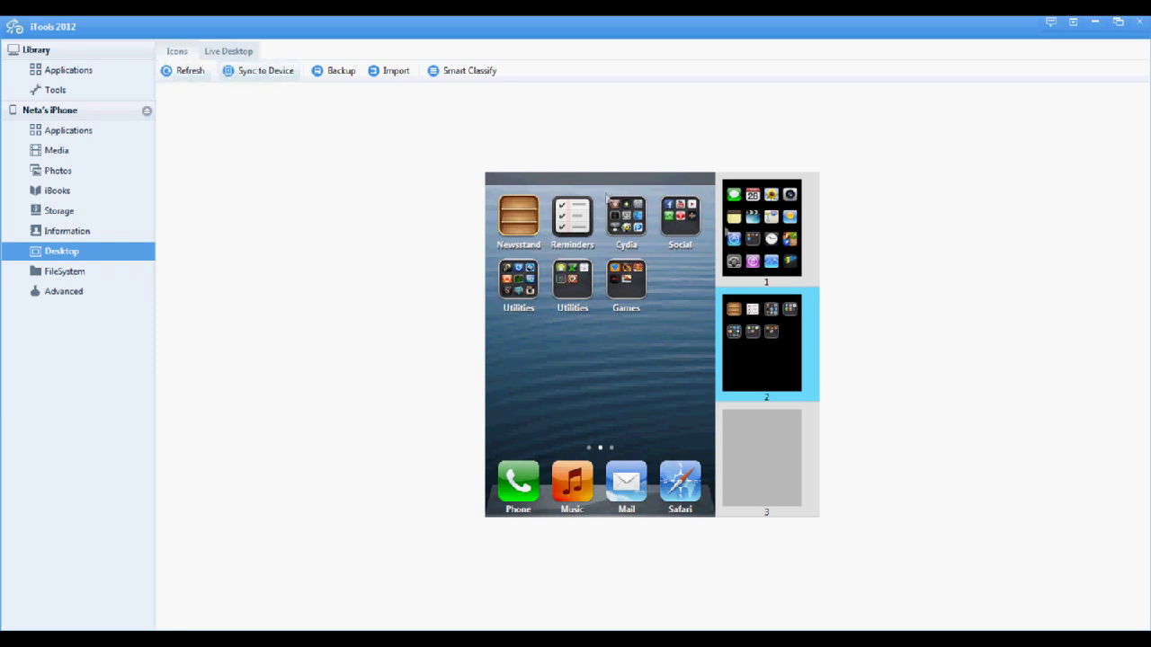
mouse_move(627, 215)
mouse_down()
mouse_move(634, 243)
mouse_move(640, 235)
mouse_up()
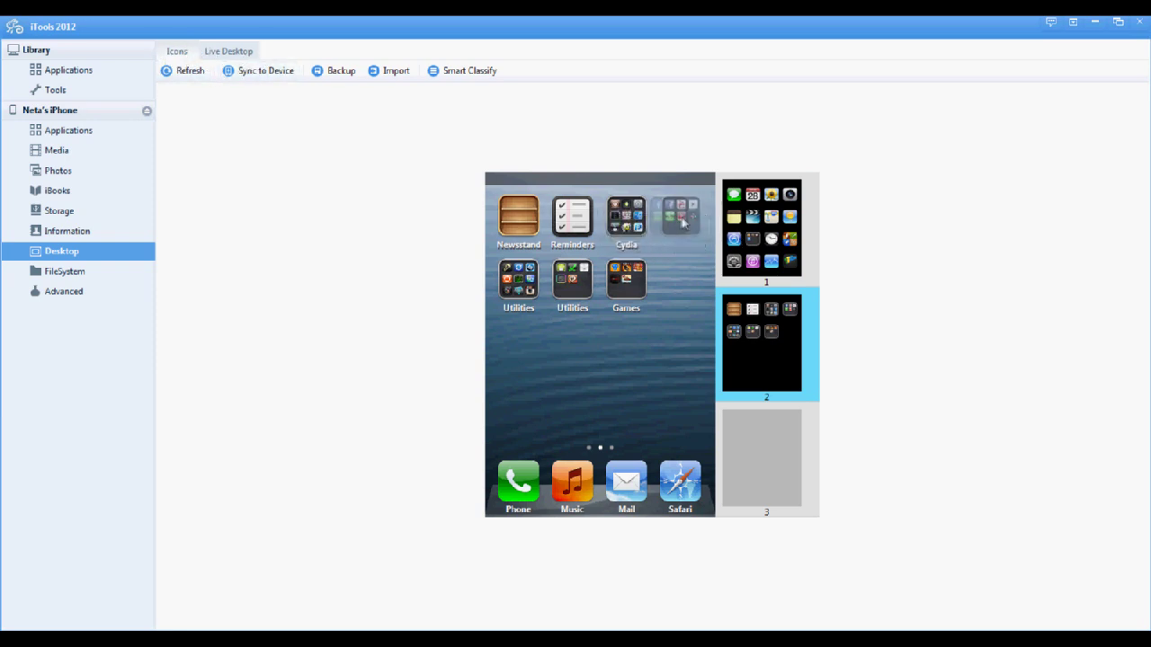
Step: Switch to Live Desktop to stream the phone's actual home screen
click(230, 54)
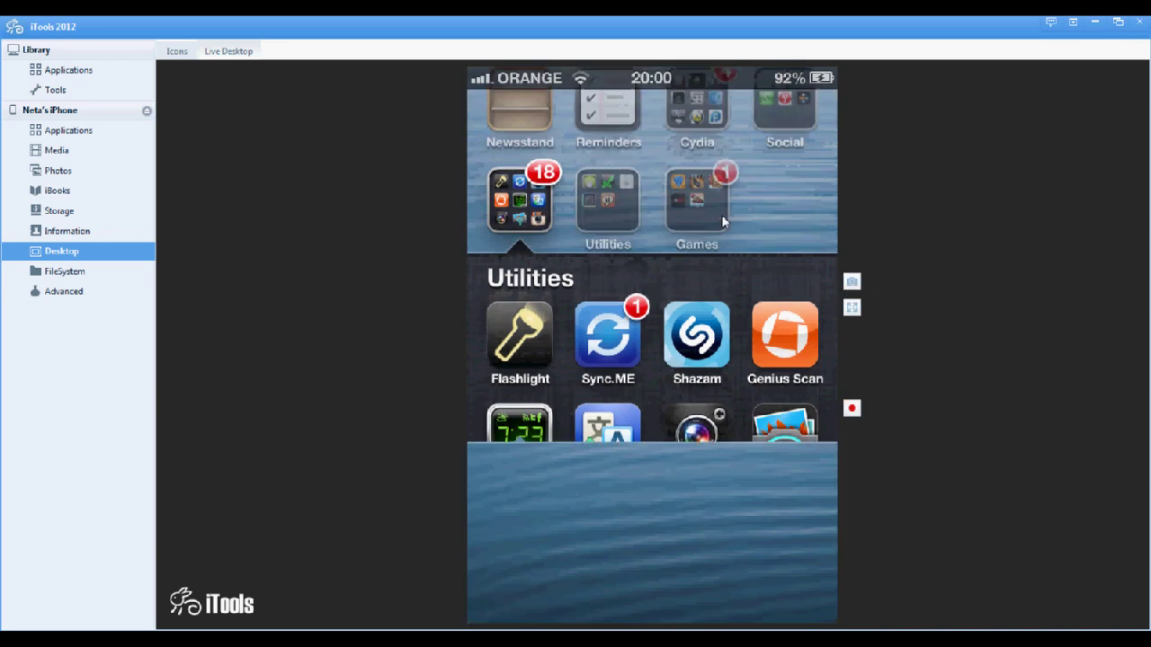
Step: Open FileSystem, listing directories such as Apps, Wallpapers, Ringtones and Voice memos
click(68, 272)
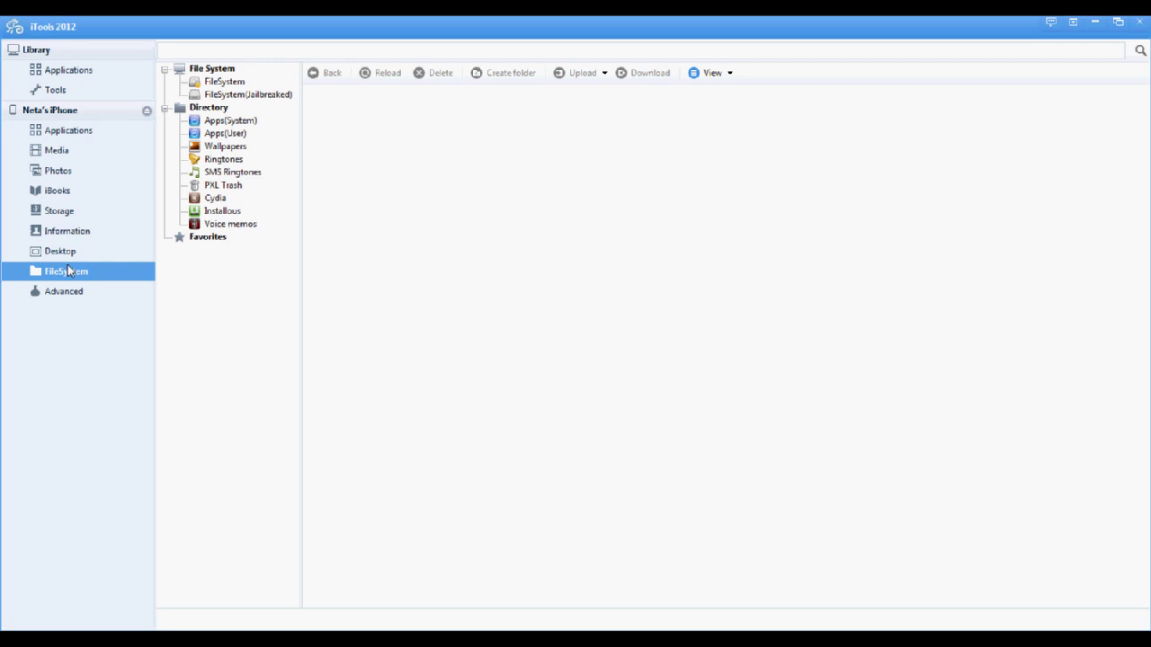
Step: Open Advanced, offering SSH tunnel, clean up, system logs, iTunes connection and crash log
click(88, 291)
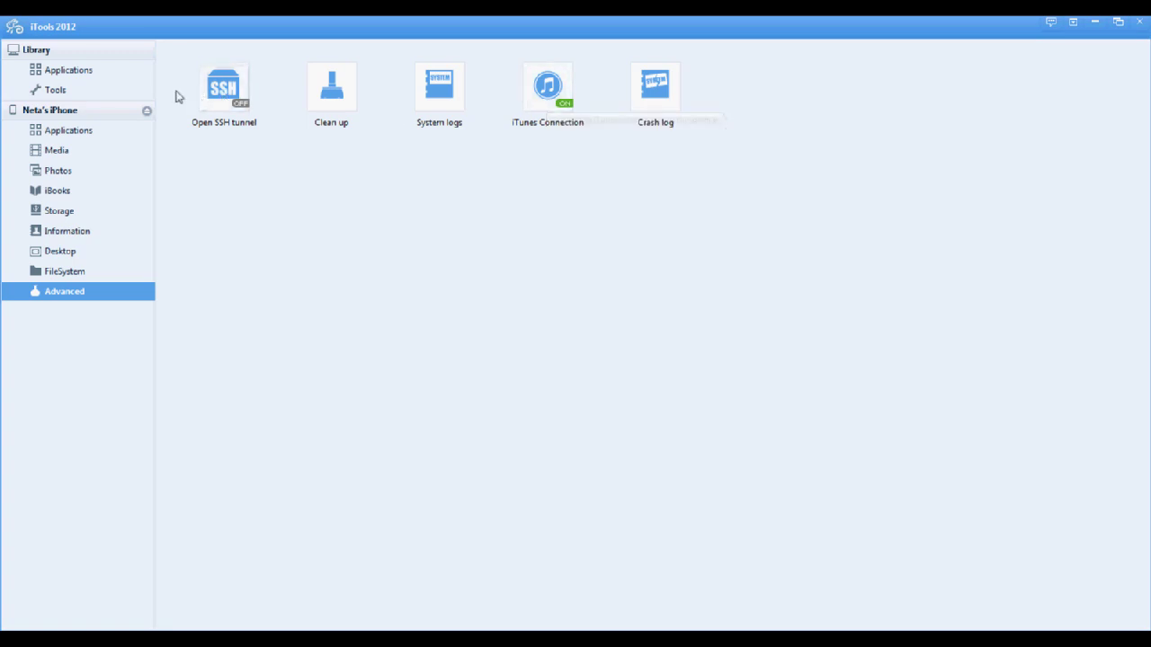
Step: Open Library Tools: IPA association, iTunes backups, auto backup, PXL to IPA, ringtone maker
click(64, 93)
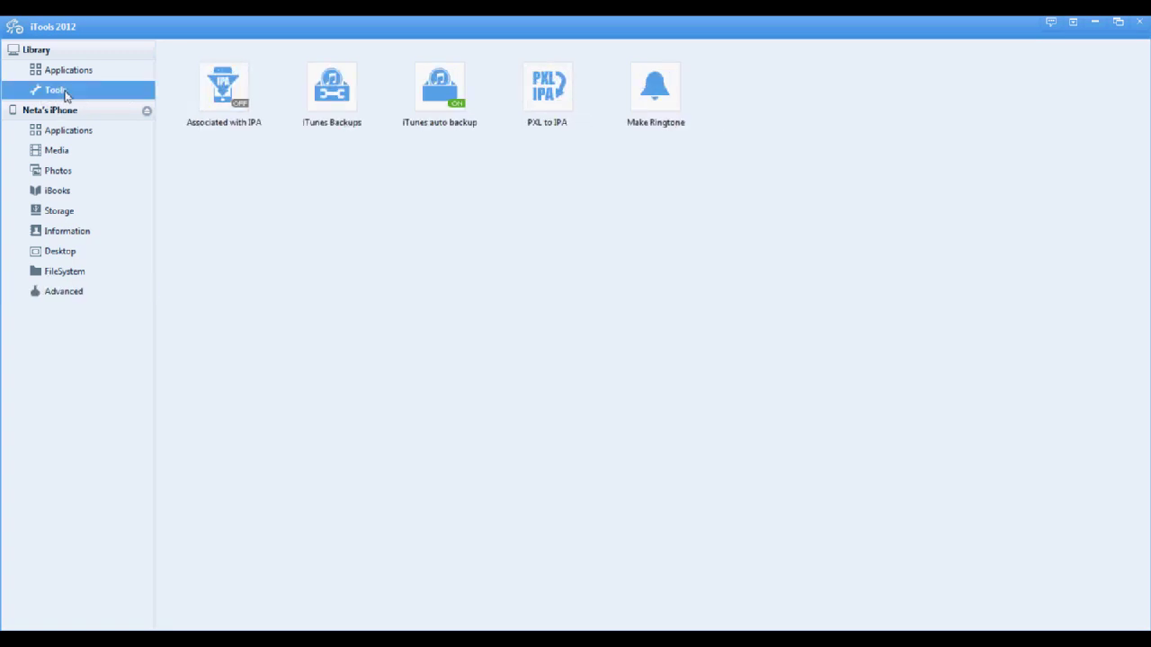